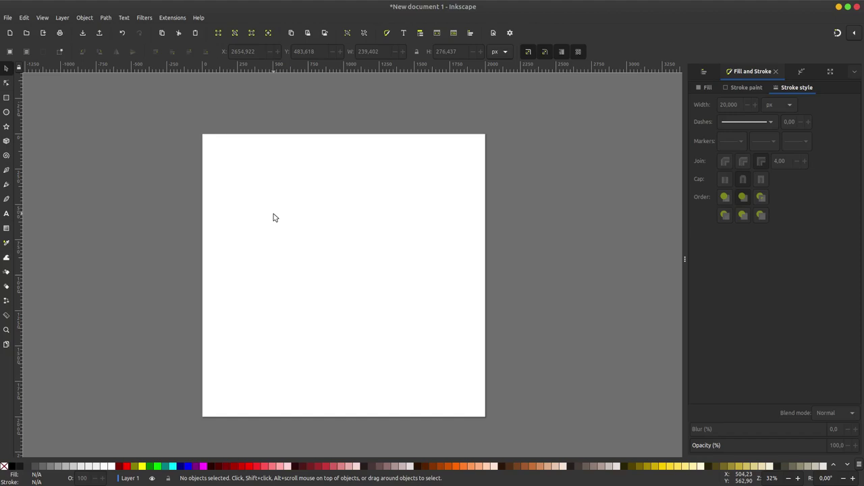
Draw a tall straight vertical line on the left side of the page with the Pen tool
left_click(6, 171)
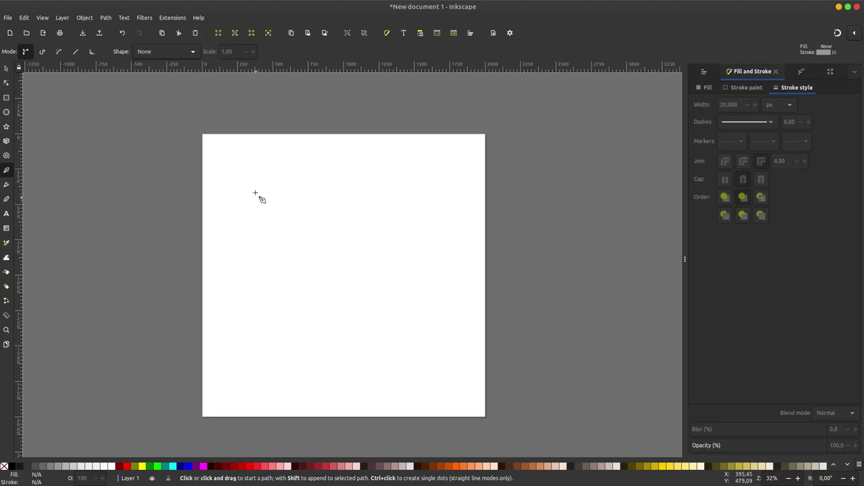
left_click(245, 165)
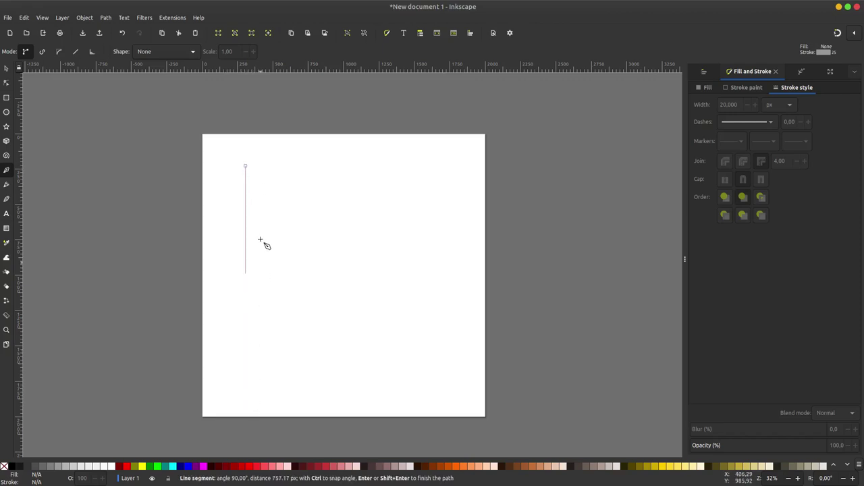
left_click(245, 403)
key("Return")
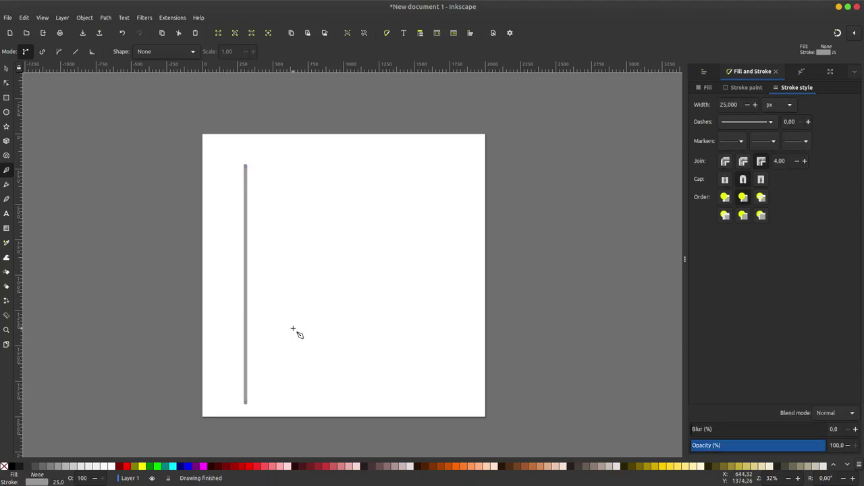
Set the line's stroke width to Hairline and nudge the line slightly higher
key("s")
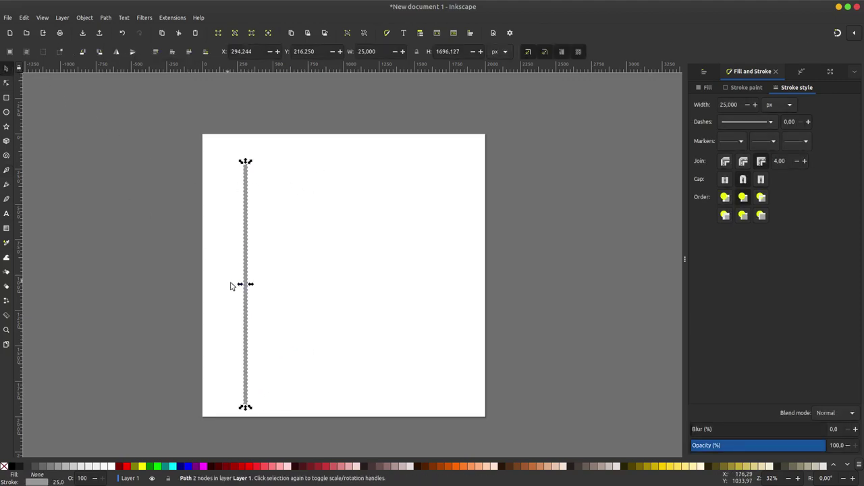
left_click(786, 105)
left_click(774, 130)
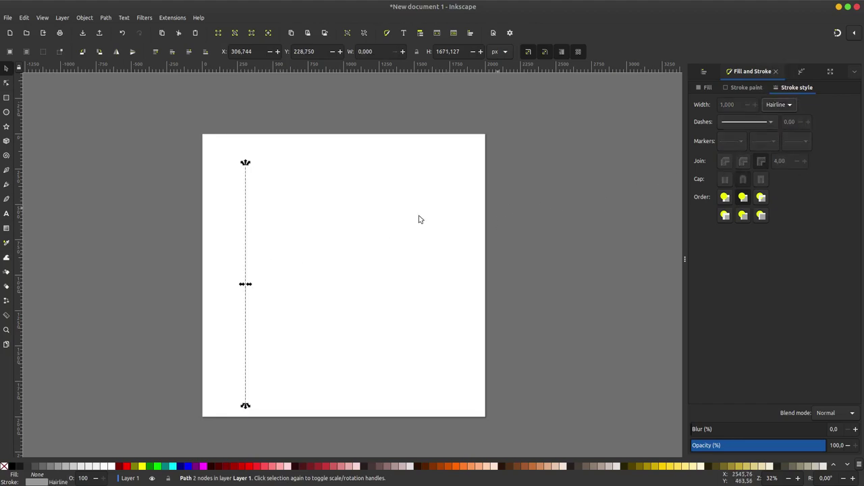
left_click_drag(245, 303, 244, 293)
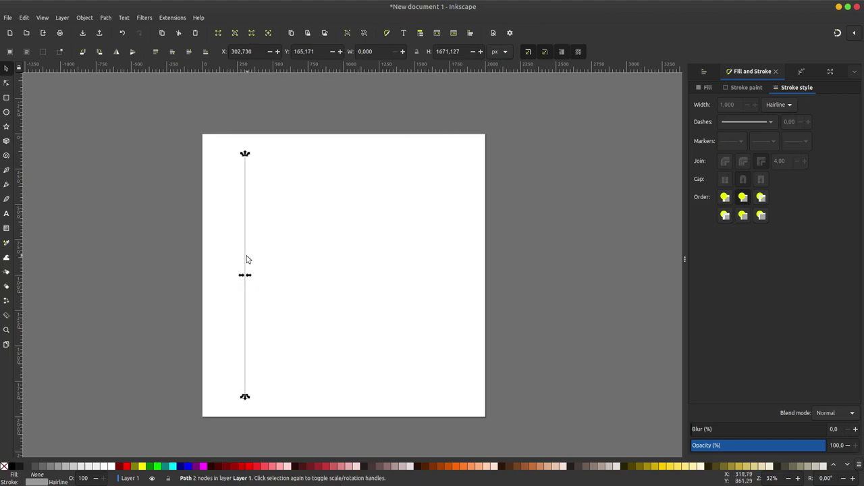
Duplicate the hairline, move the copy to the right, and select both lines
key("ctrl+d")
left_click_drag(246, 261, 413, 251)
left_click(244, 267, "shift")
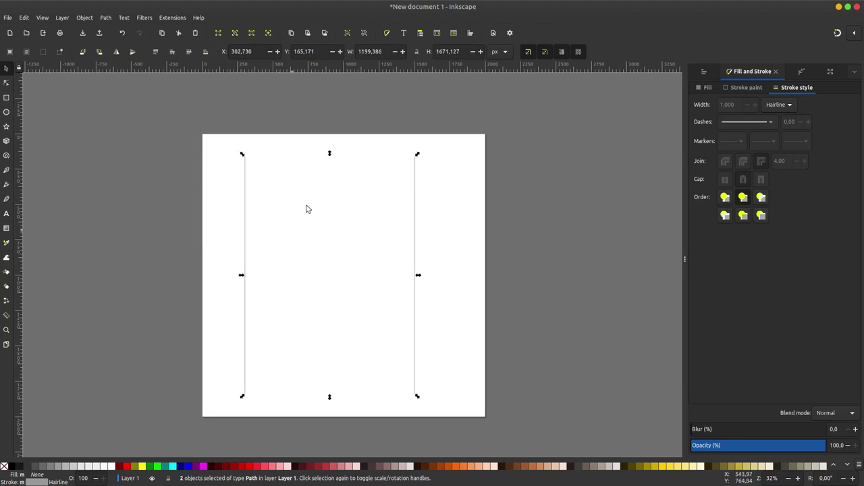
left_click(175, 19)
mouse_move(195, 105)
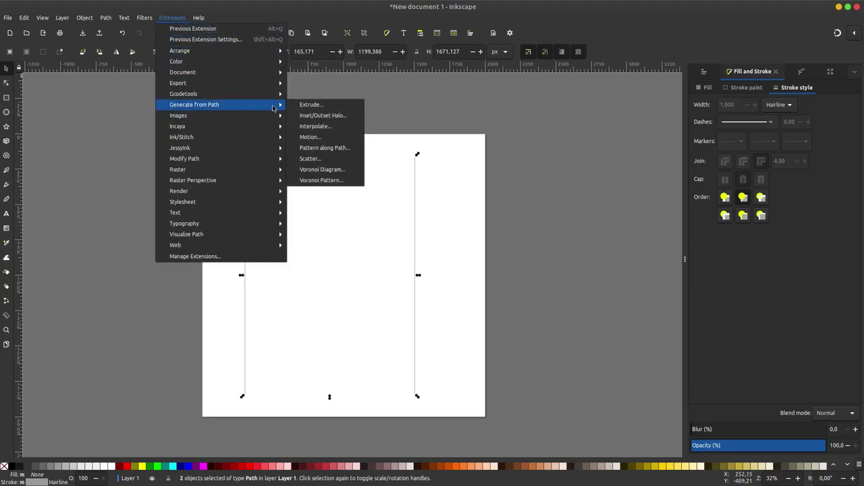
Interpolate 8 evenly spaced hairlines between the two outer lines, then deselect them
left_click(328, 127)
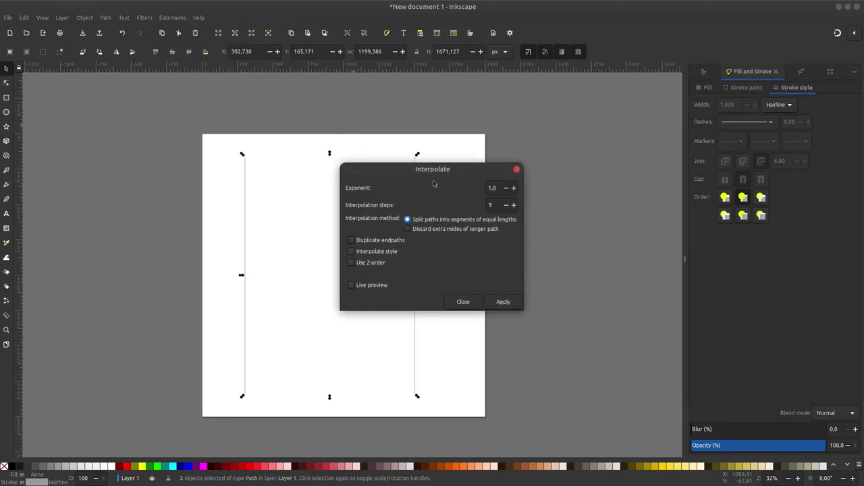
mouse_move(427, 169)
left_mouse_down()
mouse_move(446, 168)
mouse_move(471, 138)
left_mouse_up()
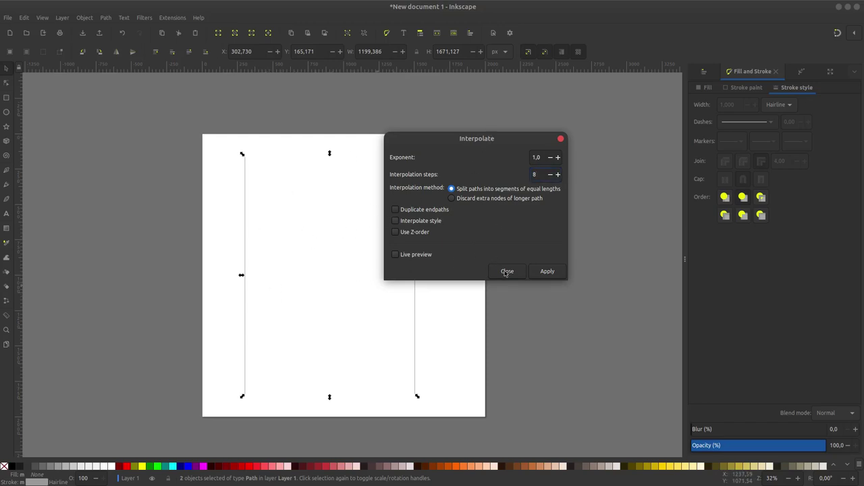
left_click(548, 272)
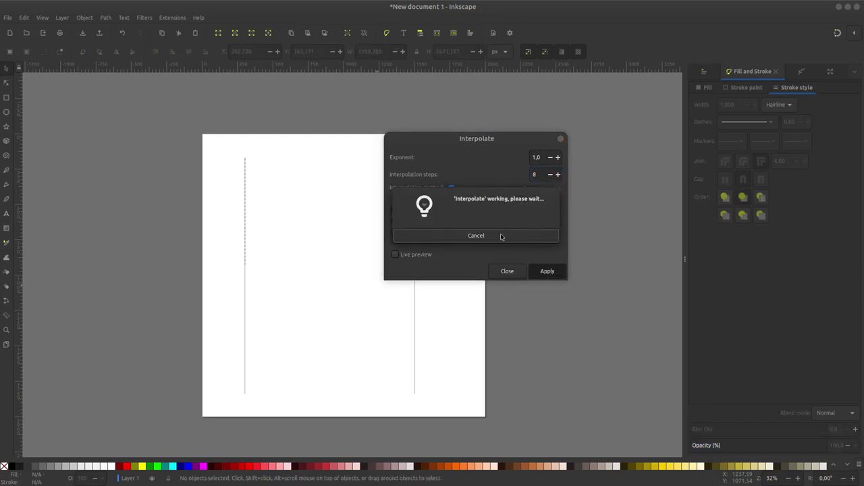
left_click(507, 272)
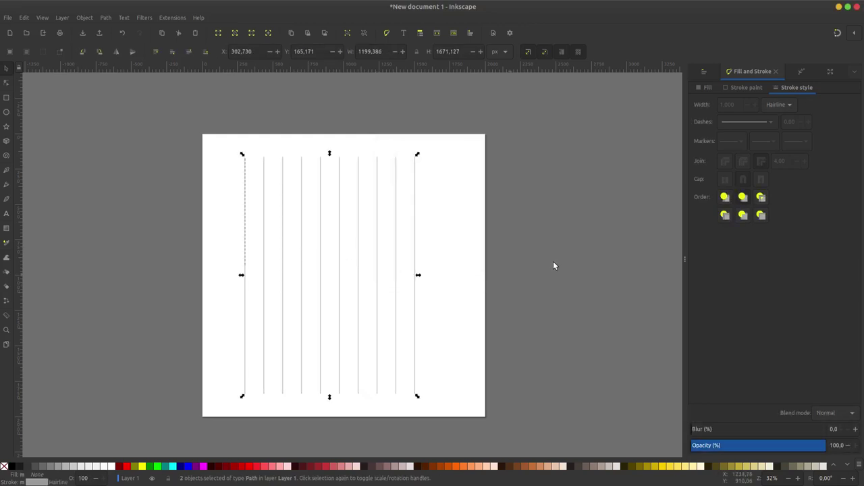
left_click(249, 202)
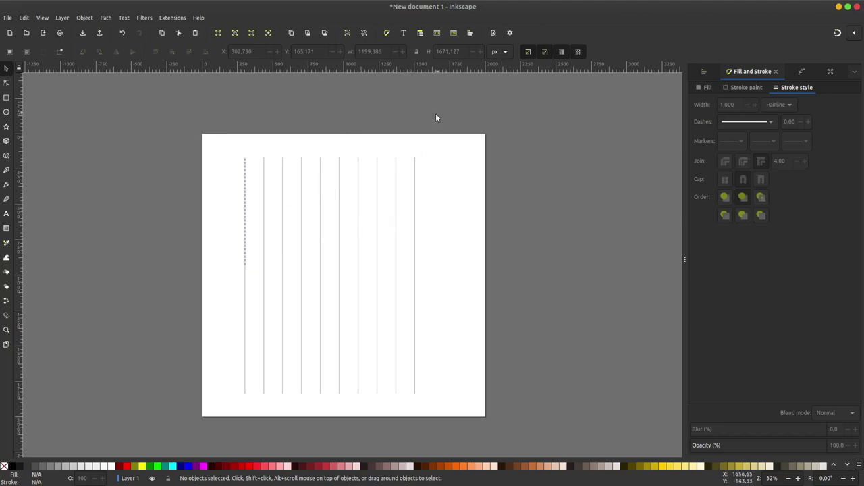
Group the ten vertical lines and squeeze the group narrower toward the page centre
left_click_drag(438, 112, 224, 421)
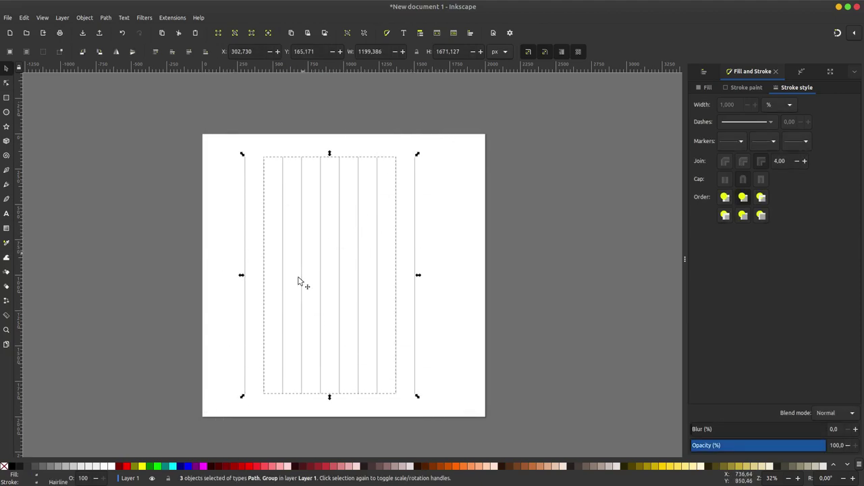
key("ctrl+g")
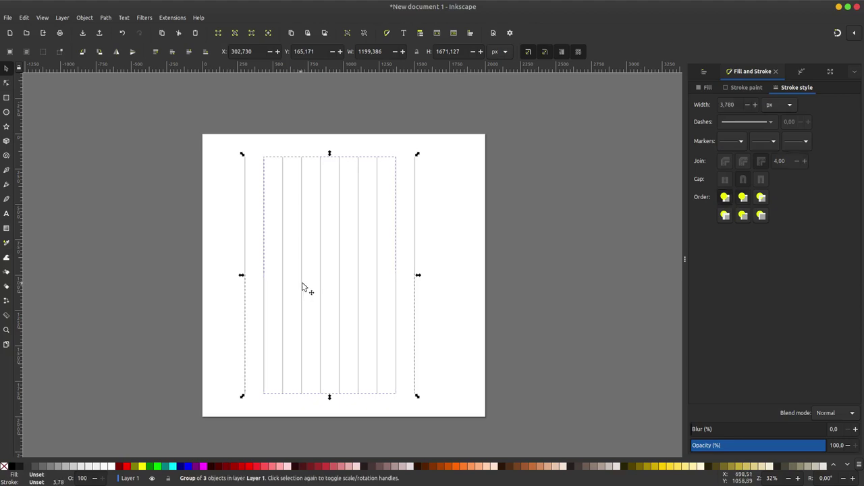
left_click_drag(358, 276, 369, 276)
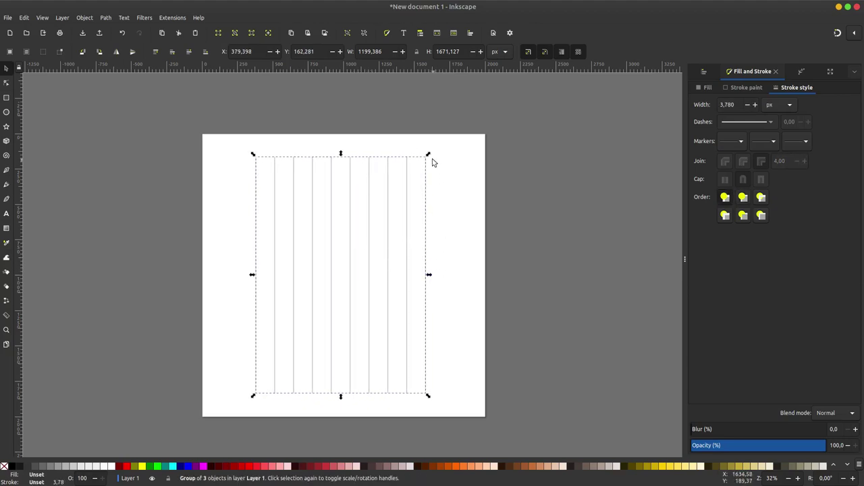
left_click_drag(428, 275, 410, 276)
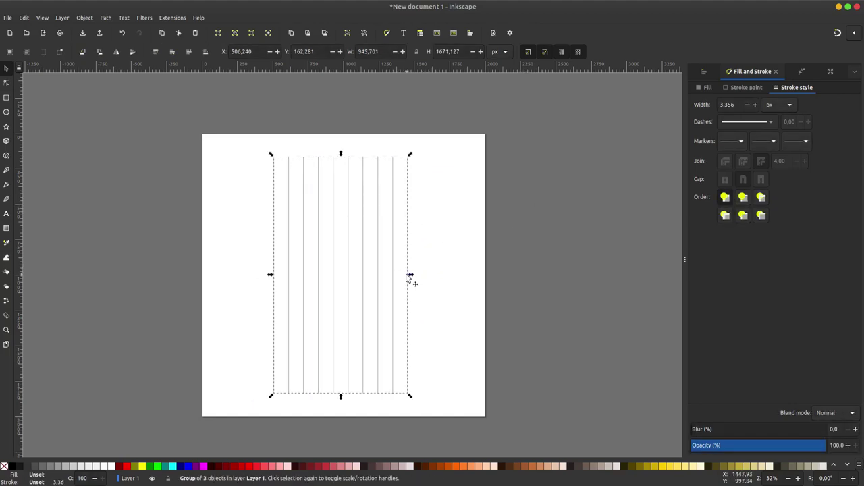
Copy the line group to the clipboard, undoing a stray paste
right_click(408, 274)
left_click(431, 295)
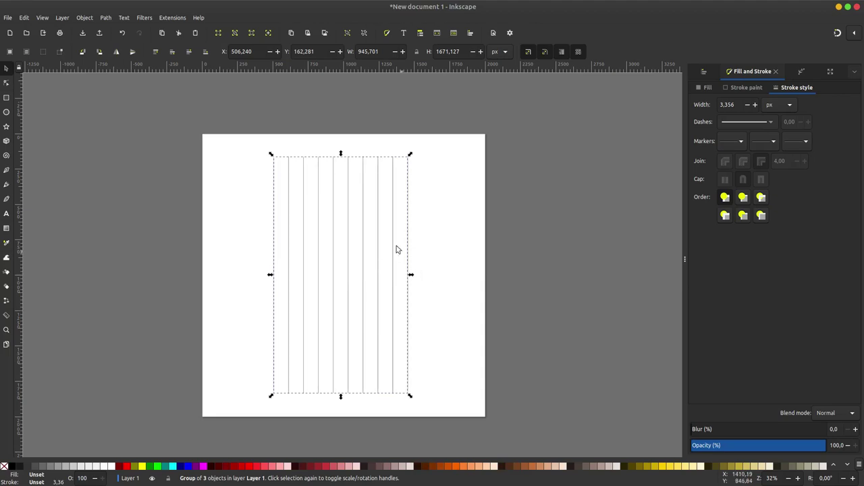
left_click_drag(374, 254, 311, 284)
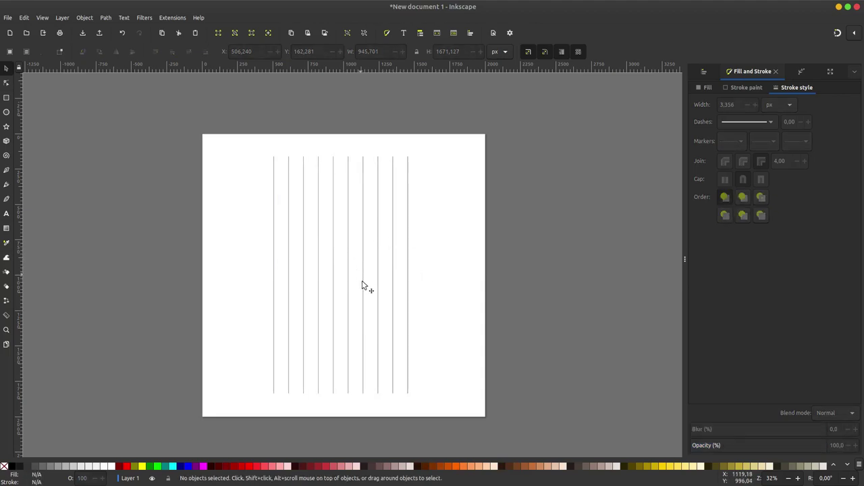
left_click(362, 285)
key("ctrl+v")
key("ctrl+z")
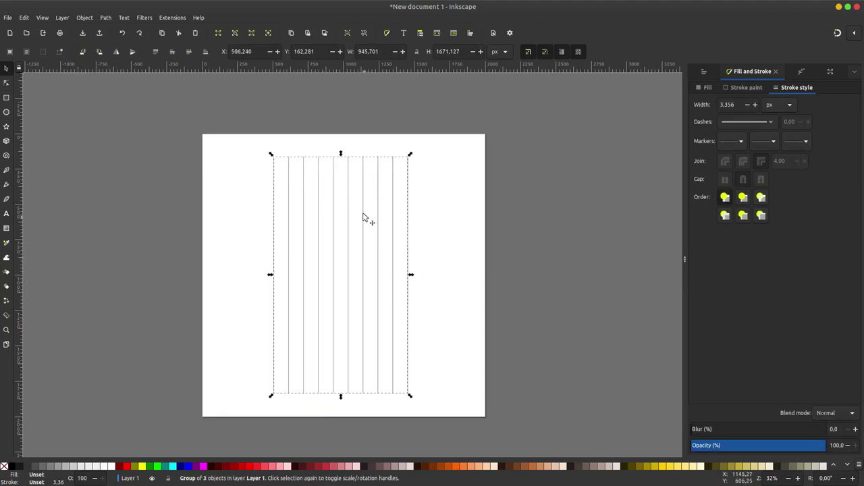
Add a copy of the line group rotated 60° via the Transform dialog, then reselect it
left_click(86, 19)
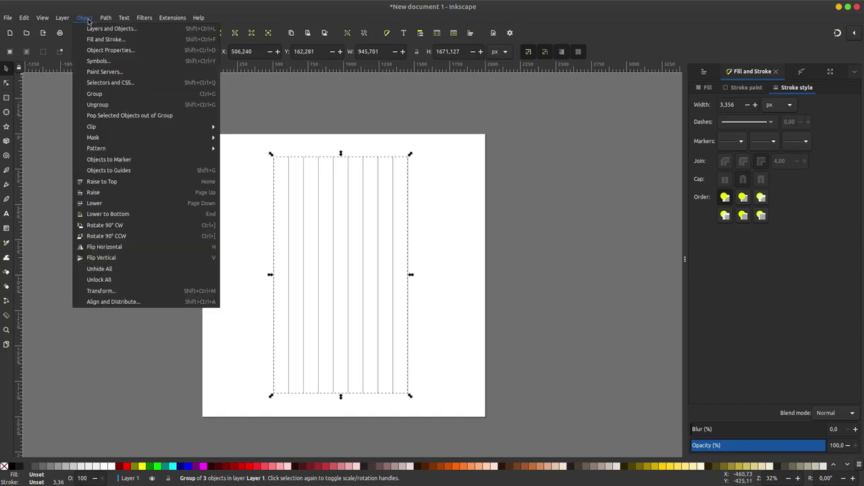
left_click(113, 297)
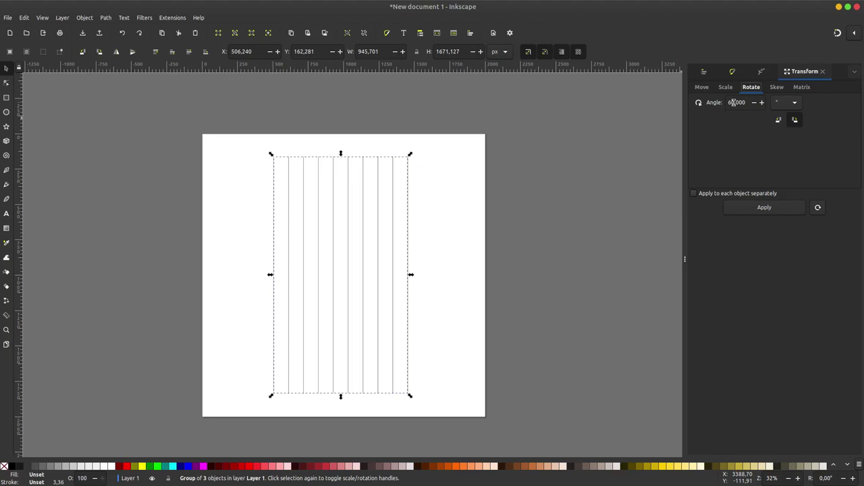
left_click(702, 88)
left_click(726, 87)
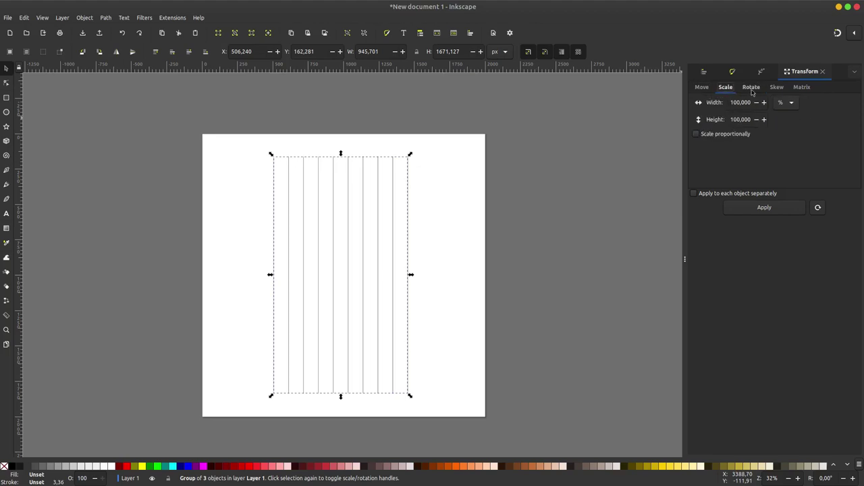
left_click(753, 89)
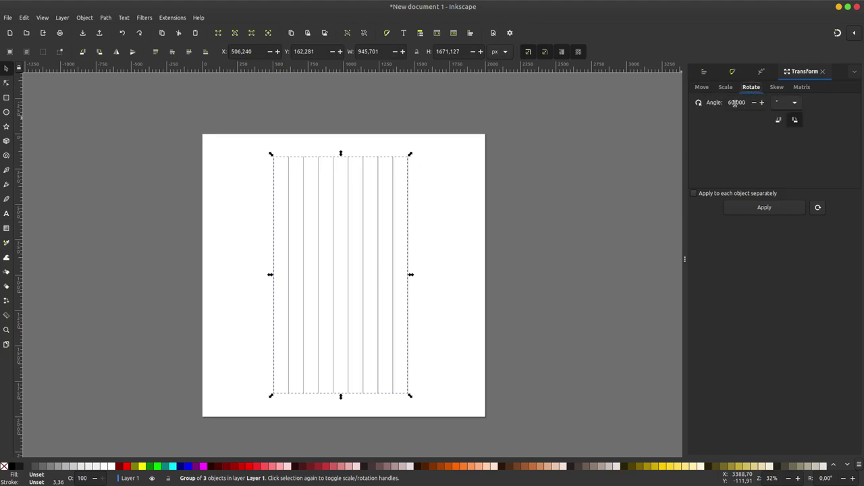
left_click_drag(750, 102, 680, 104)
left_click(764, 210)
key("Escape")
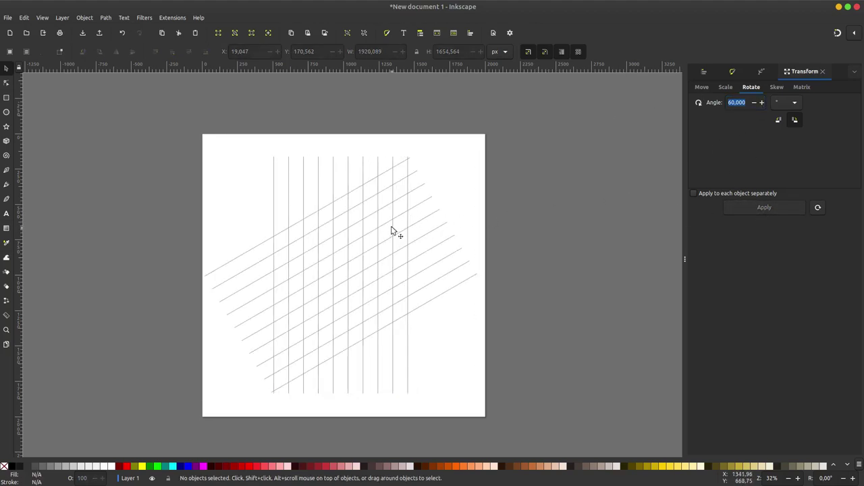
left_click(443, 290)
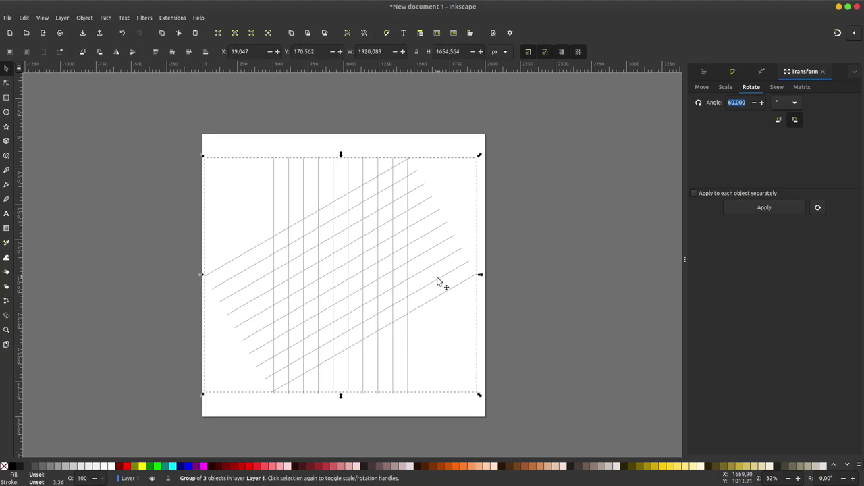
Duplicate the diagonal line group, flip the copy horizontally, and reselect the grid
right_click(437, 278)
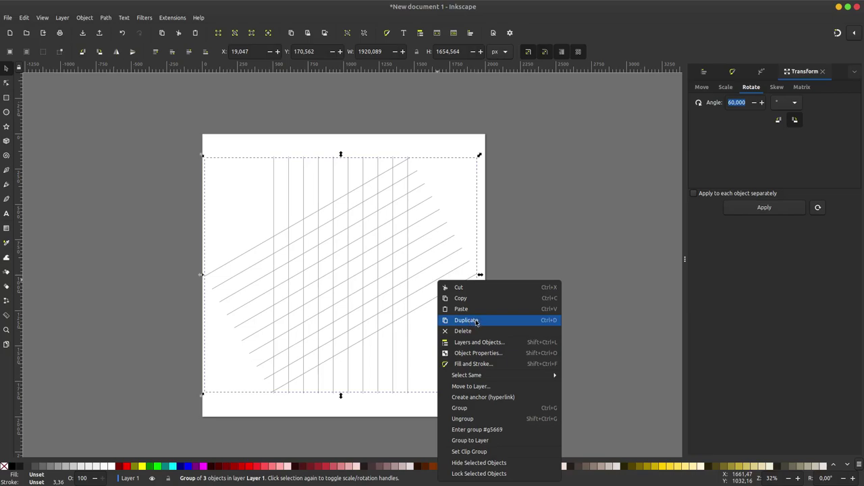
left_click(475, 322)
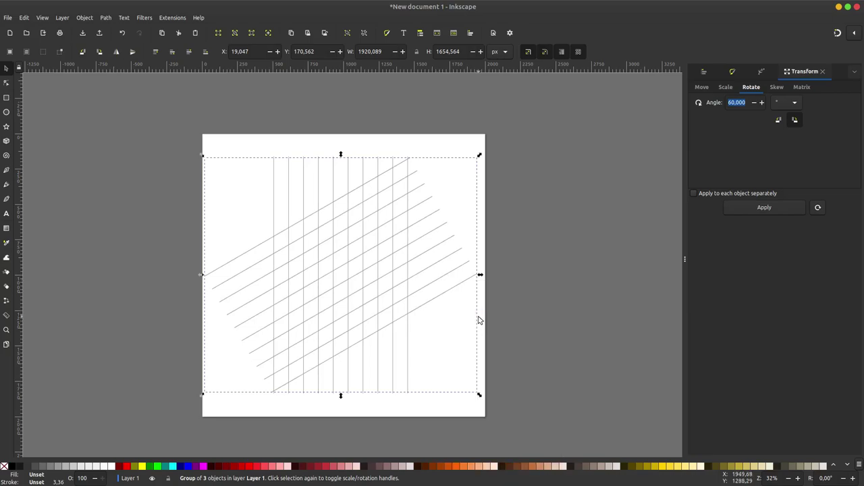
left_click(117, 52)
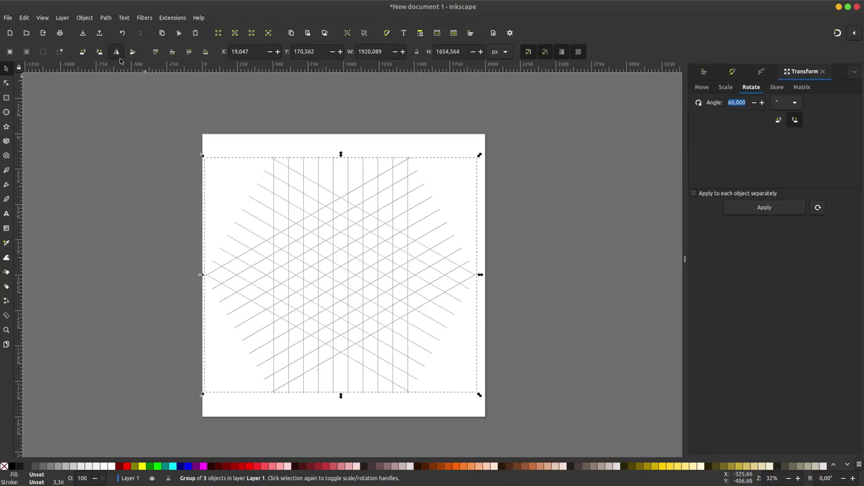
left_click(551, 220)
scroll(368, 247, "up", 1)
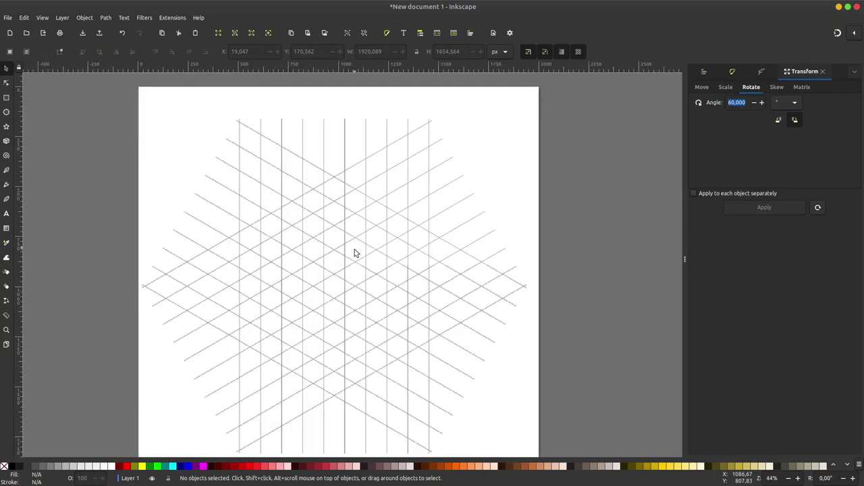
scroll(351, 248, "up", 1)
left_click(339, 254)
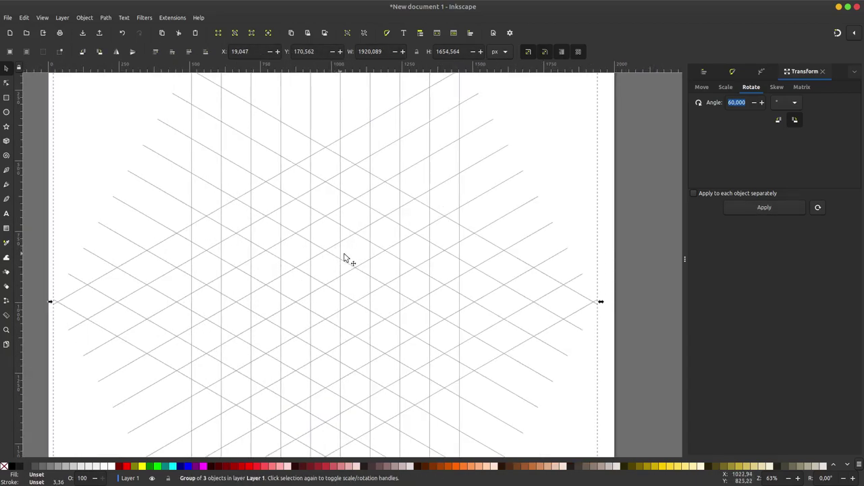
Turn on snapping, centre the triangular grid on the page, and zoom out
left_click(837, 34)
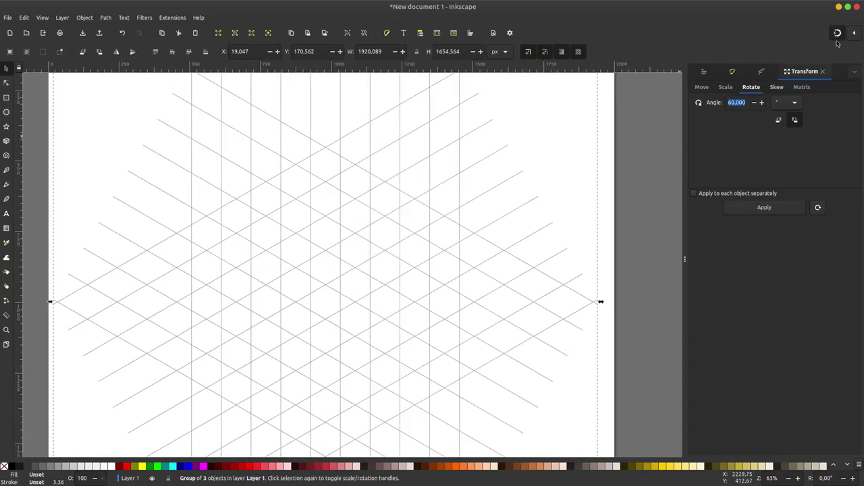
left_click_drag(335, 258, 322, 282)
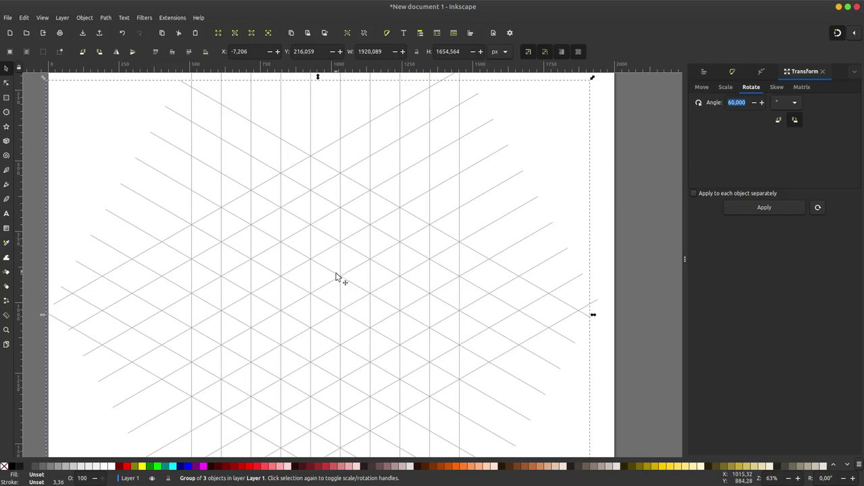
left_click(616, 236)
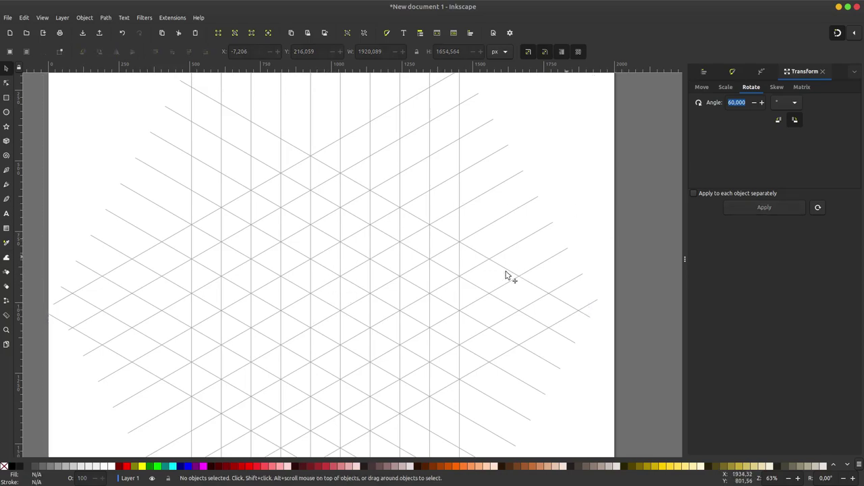
key("minus")
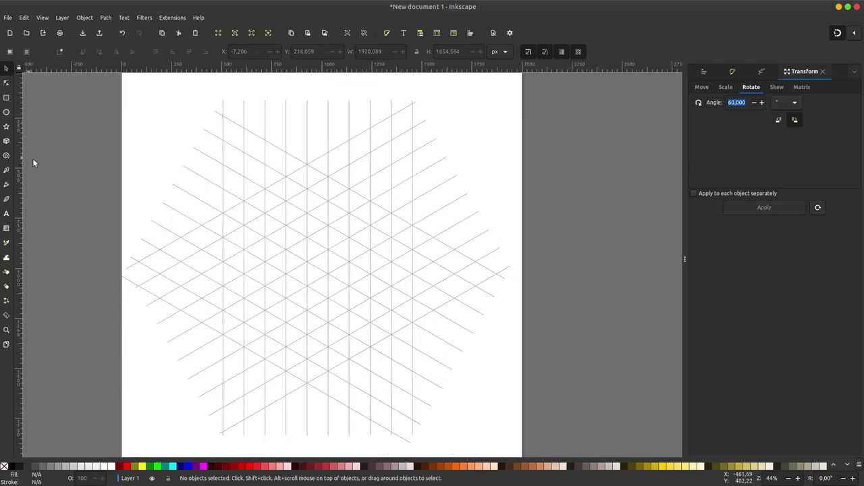
left_click(6, 171)
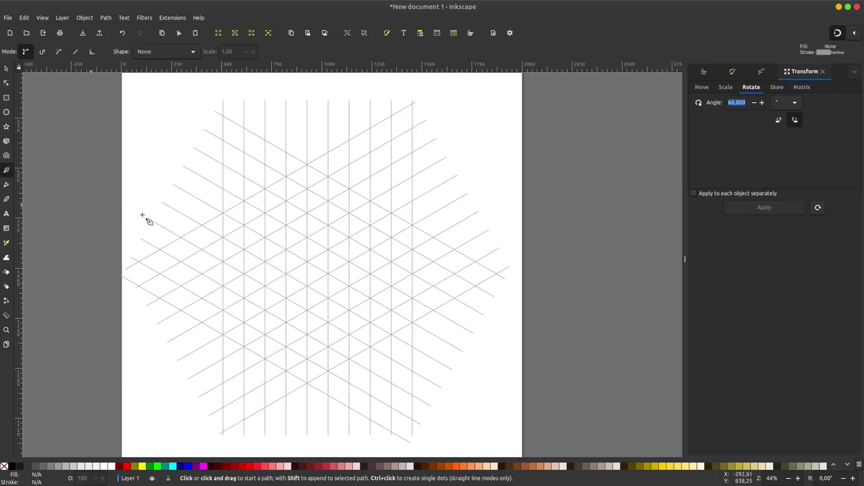
Trace a closed hexagon through six snapped grid intersections around the page centre
left_click(307, 263)
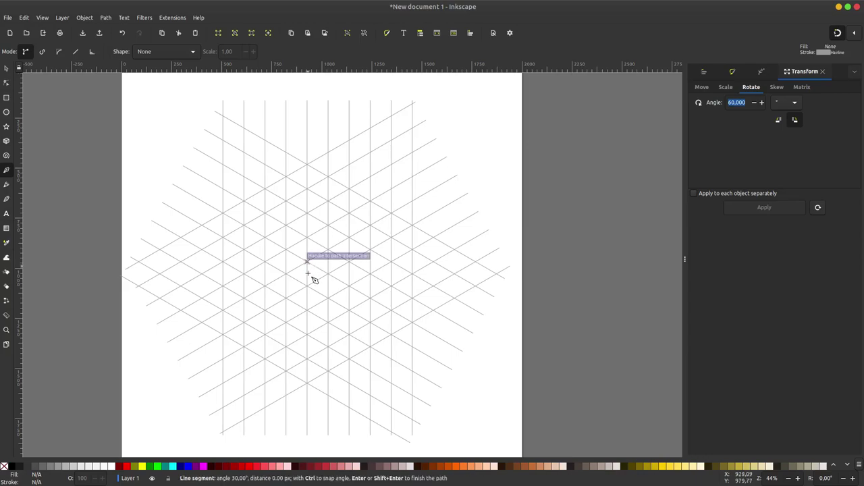
left_click(331, 295)
left_click(349, 282)
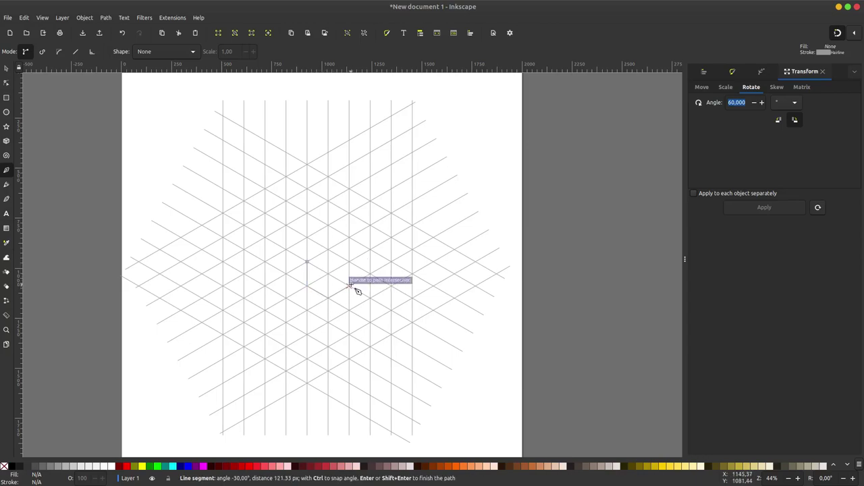
left_click(349, 262)
left_click(328, 250)
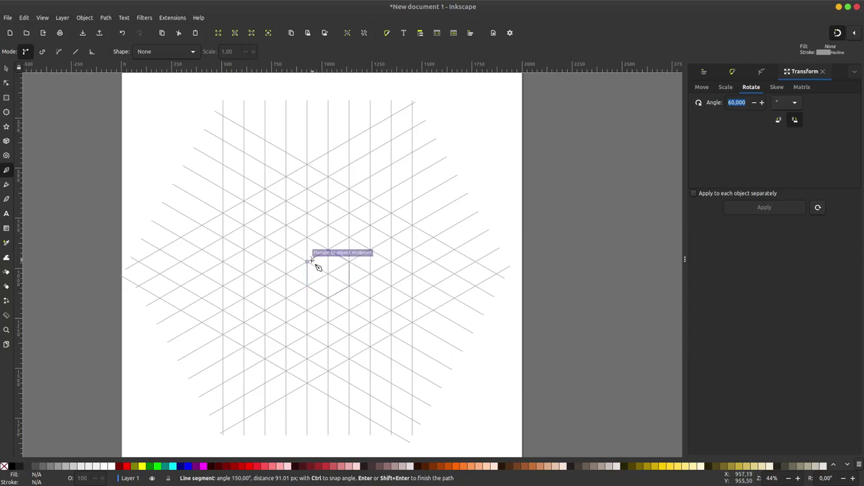
left_click(308, 262)
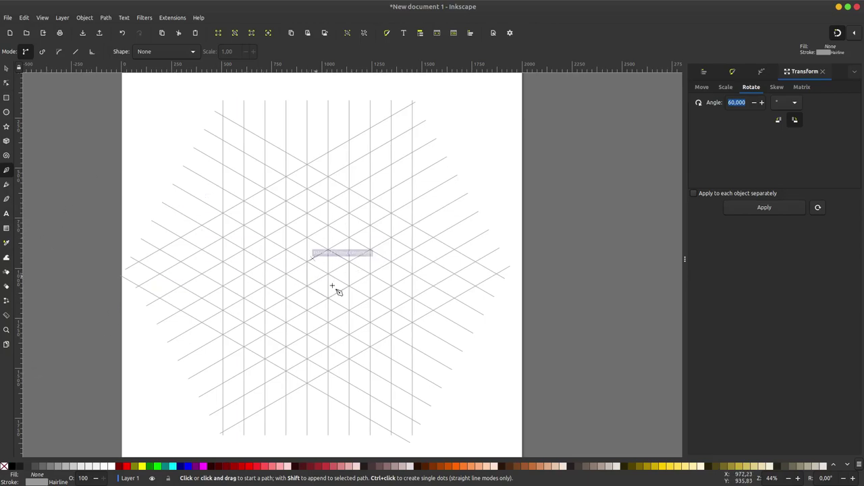
Select the hexagon and set its stroke width to 20 px instead of Hairline
left_click(6, 69)
left_click_drag(618, 208, 263, 353)
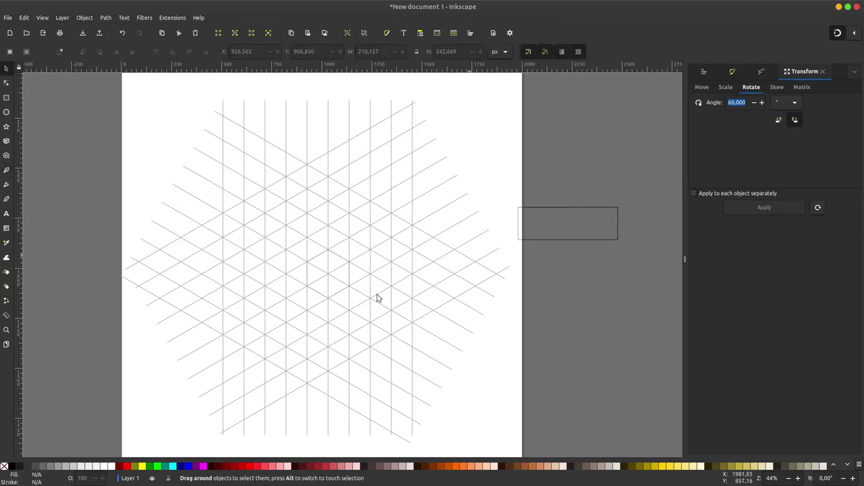
left_click(732, 71)
left_click(778, 106)
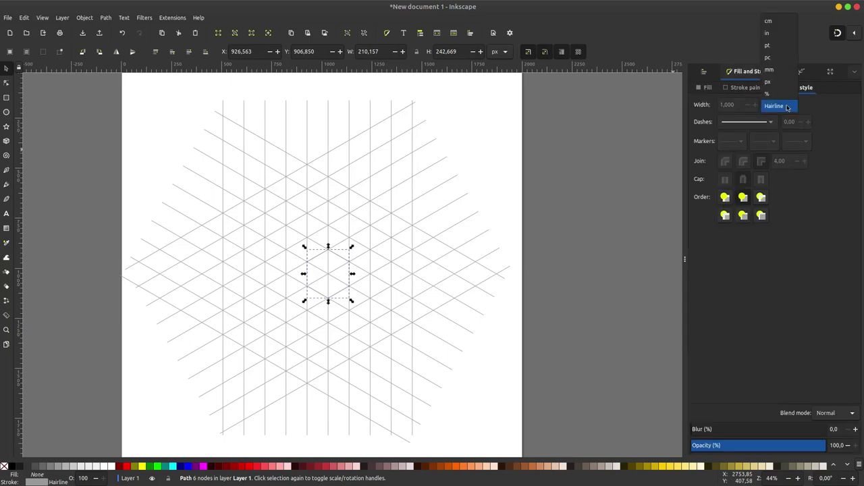
left_click(783, 86)
triple_click(739, 105)
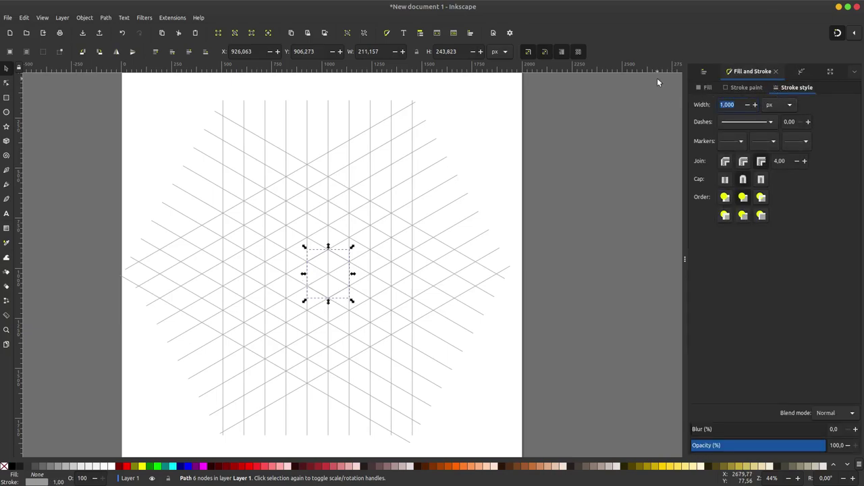
type("20")
key("Return")
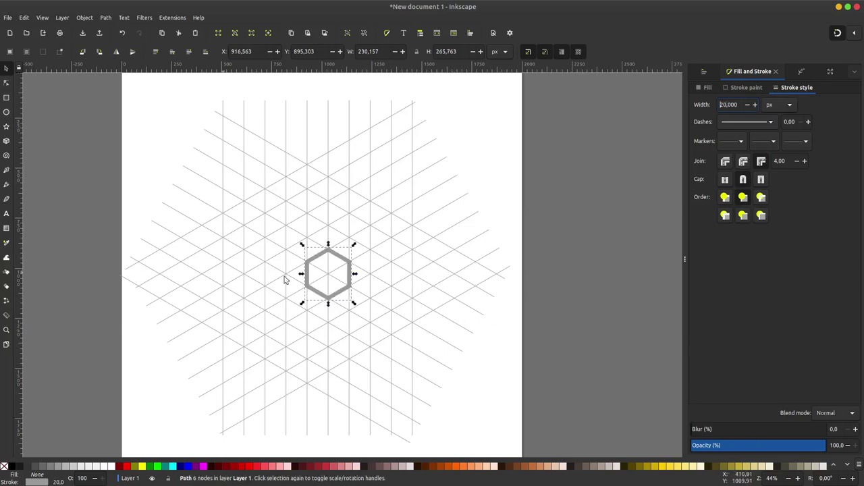
Make the hexagon's stroke near-black with no fill, undoing an accidental black fill
left_click(21, 466)
key("ctrl+z")
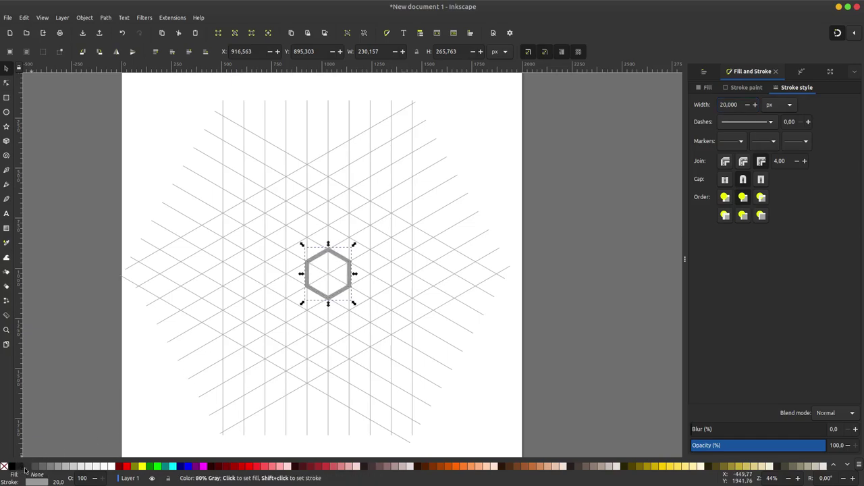
left_click(20, 467, "shift")
Draw a tall rectangle around the hexagon and round its ends fully (Ry 157.618) into a capsule
left_click(329, 282)
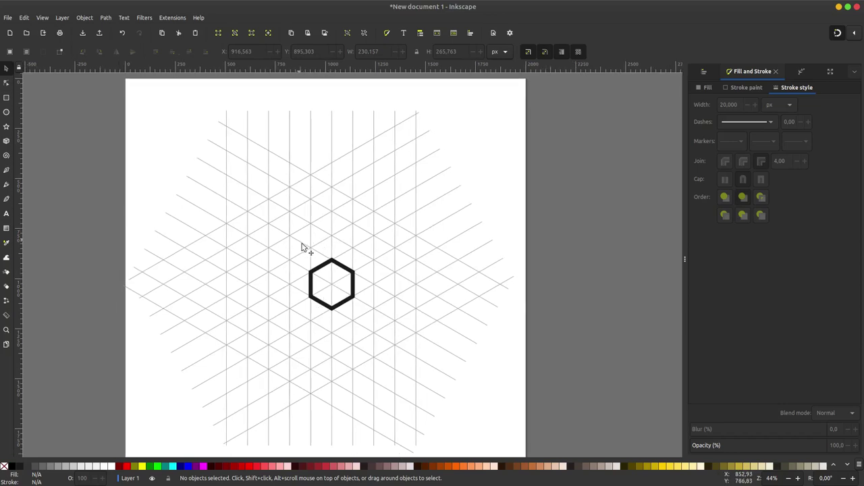
left_click(7, 97)
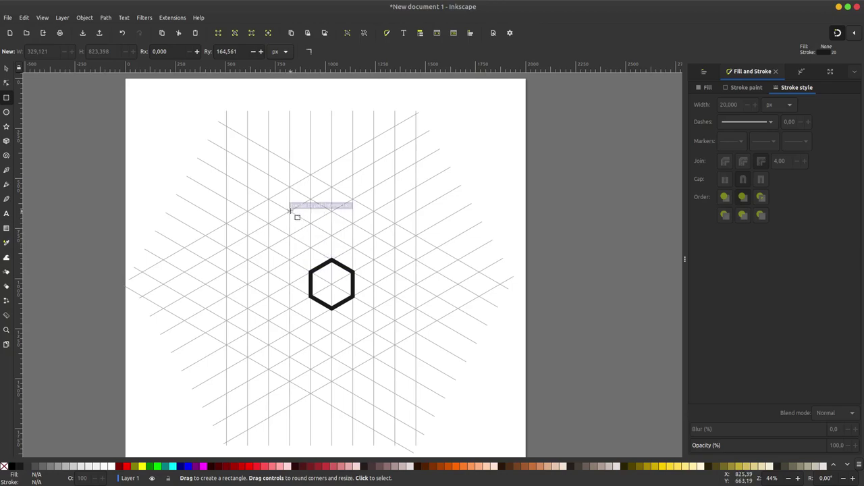
mouse_move(290, 211)
left_mouse_down()
mouse_move(346, 339)
mouse_move(350, 370)
mouse_move(367, 347)
left_mouse_up()
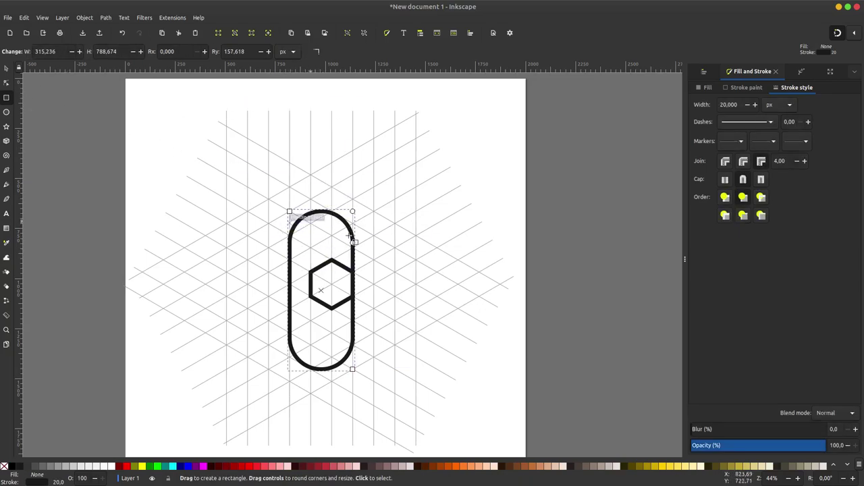
left_click(317, 53)
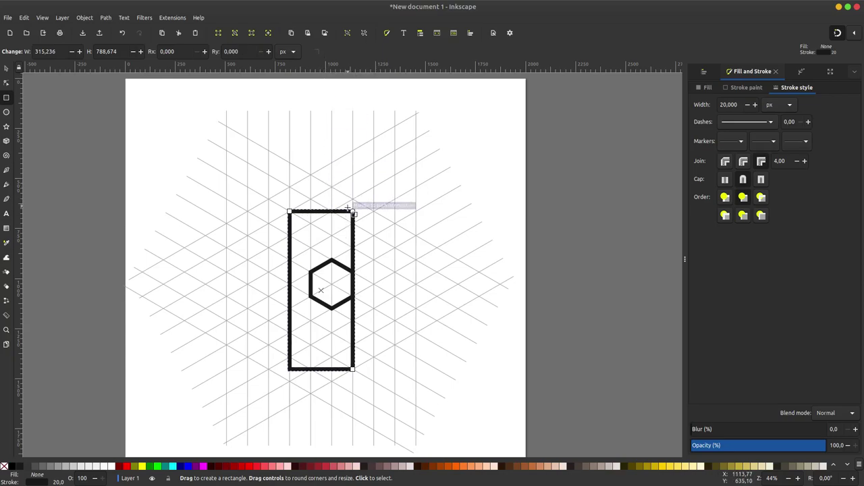
left_click_drag(352, 223, 353, 289)
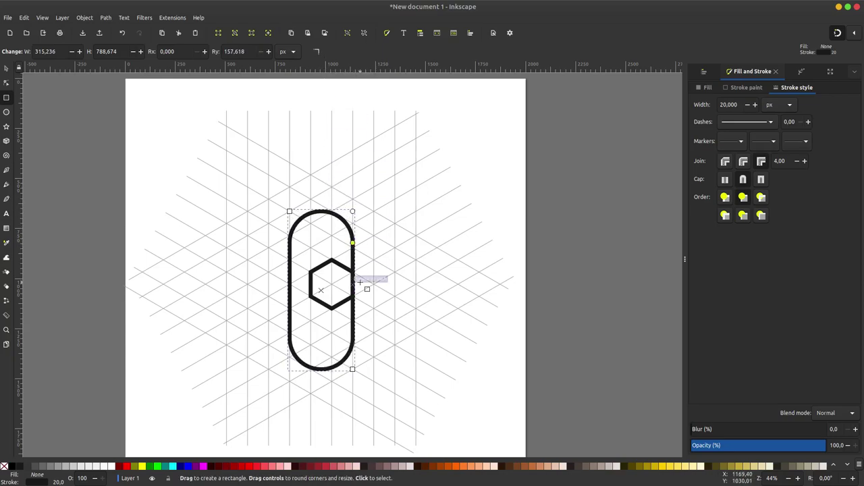
left_click(7, 69)
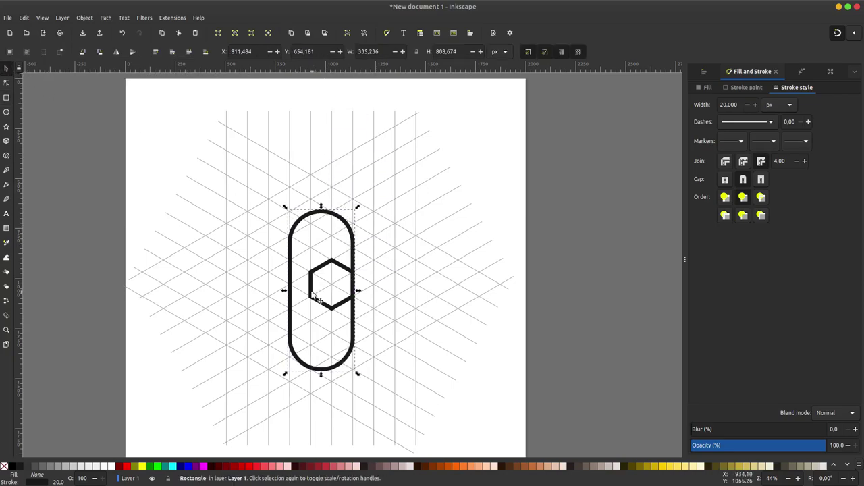
With the Bezier tool, start a grid-snapped outline running up the hexagon's left edge
scroll(293, 299, "up", 1)
scroll(287, 302, "up", 1)
scroll(272, 272, "up", 1)
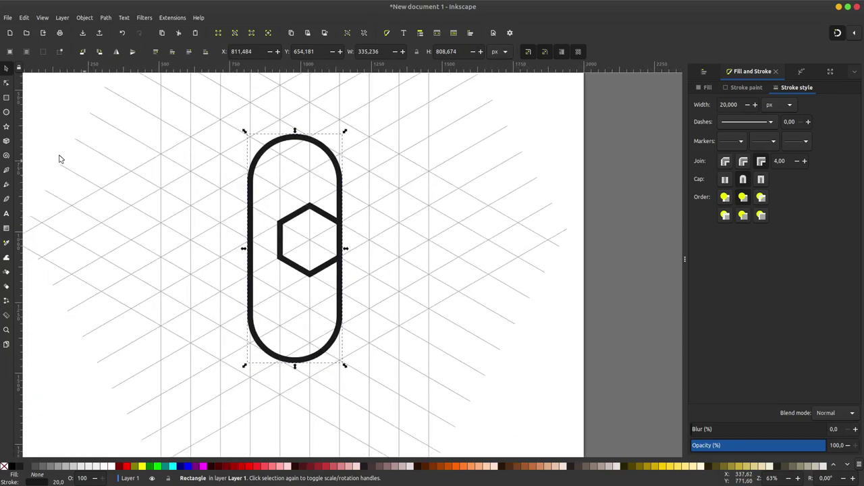
left_click(7, 170)
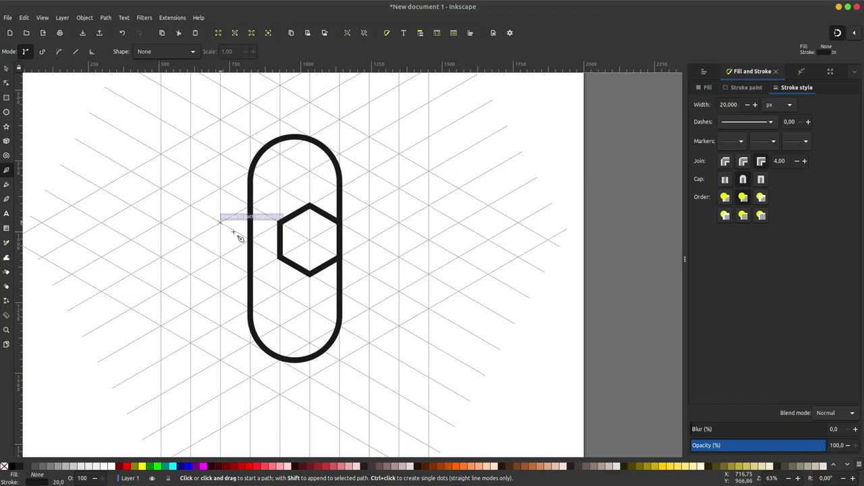
left_click(233, 232)
left_click(280, 257)
left_click(280, 191)
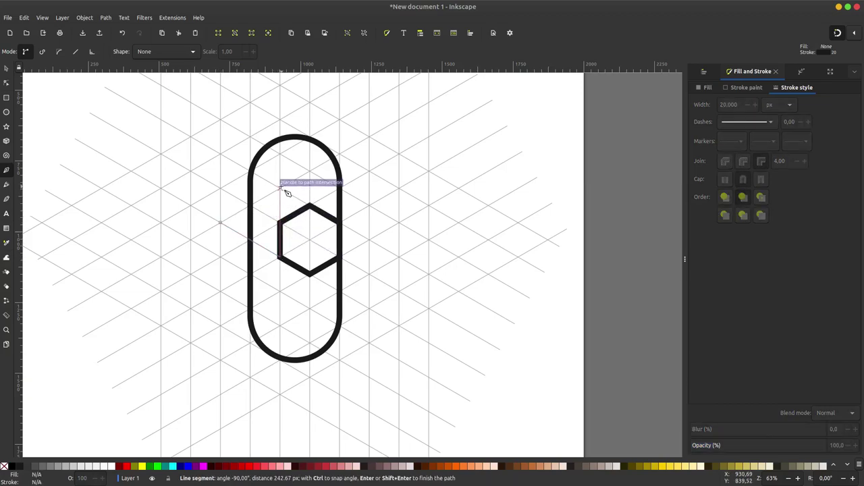
Add the remaining grid corners and close the 8-node outline at its start node
left_click(369, 139)
left_click(437, 348)
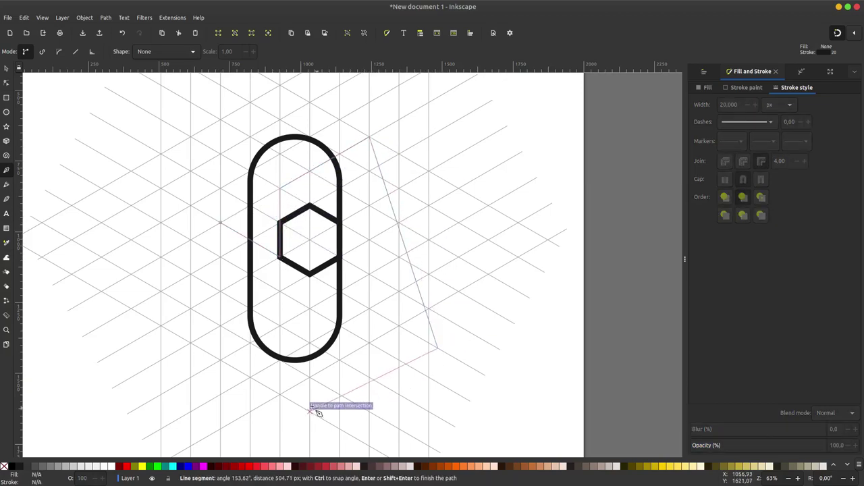
left_click(310, 410)
left_click(200, 361)
left_click(192, 274)
left_click(221, 226)
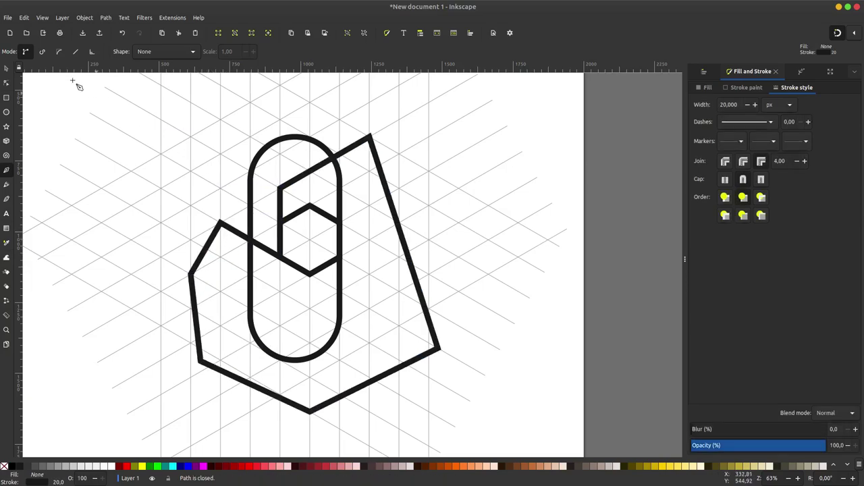
left_click(6, 69)
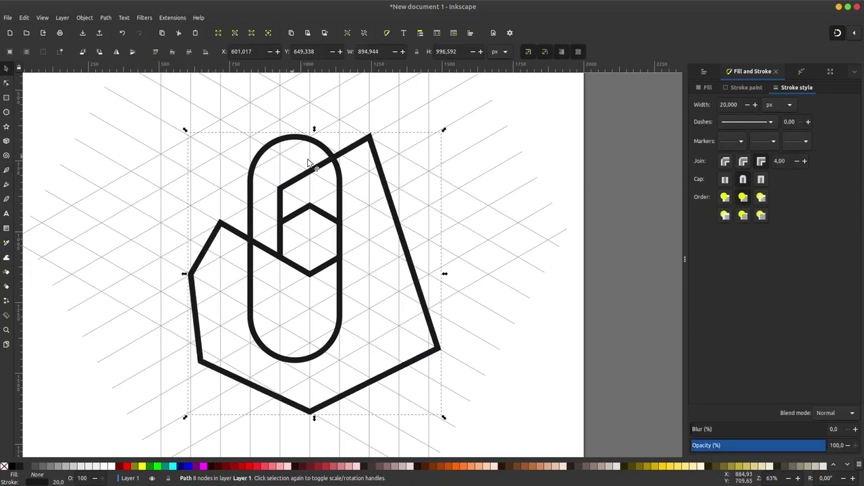
Subtract the outline from the capsule with Path > Difference, then select the 6-node hooked shape
key("shift")
left_click(266, 155, "shift")
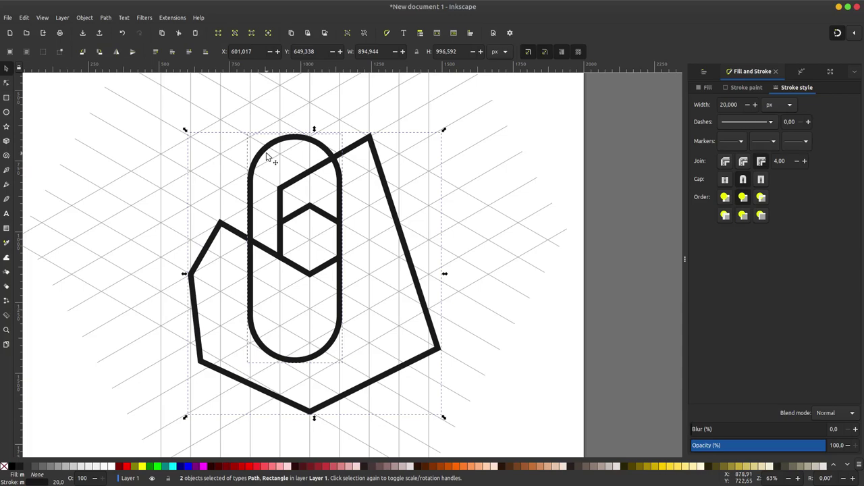
left_click(106, 19)
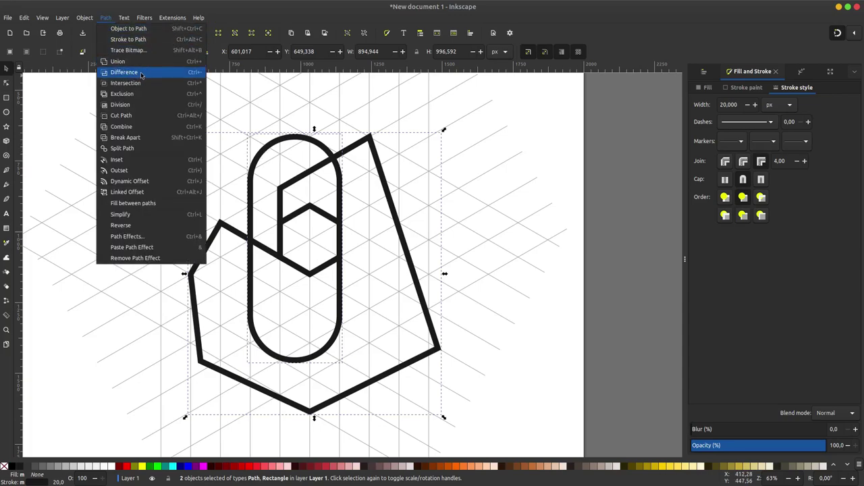
left_click(141, 75)
left_click(324, 186)
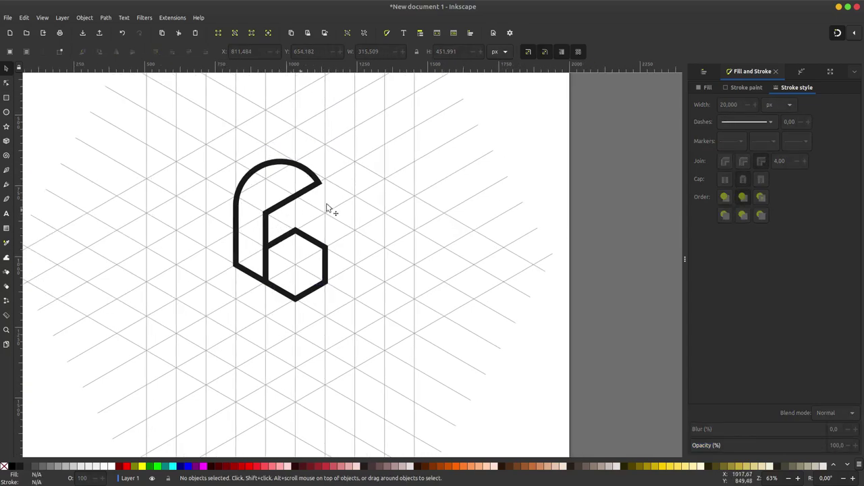
left_click(317, 191)
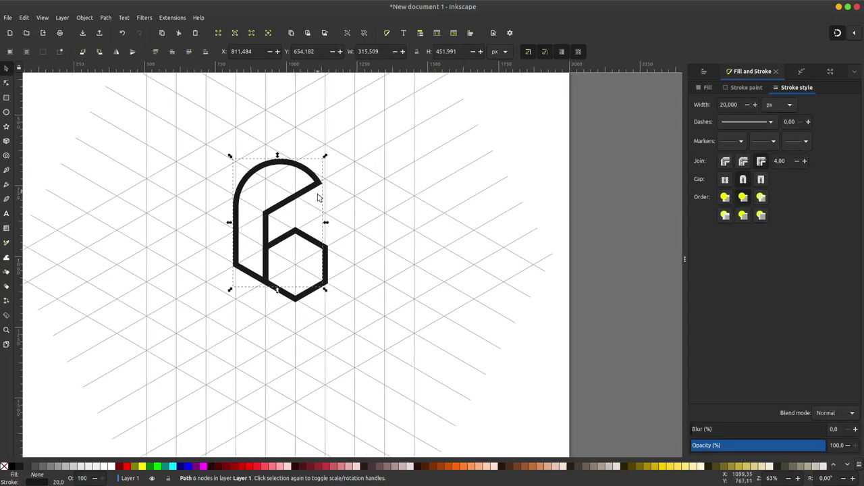
Apply a Rotate copies path effect to the hooked shape
left_click(801, 72)
left_click(698, 440)
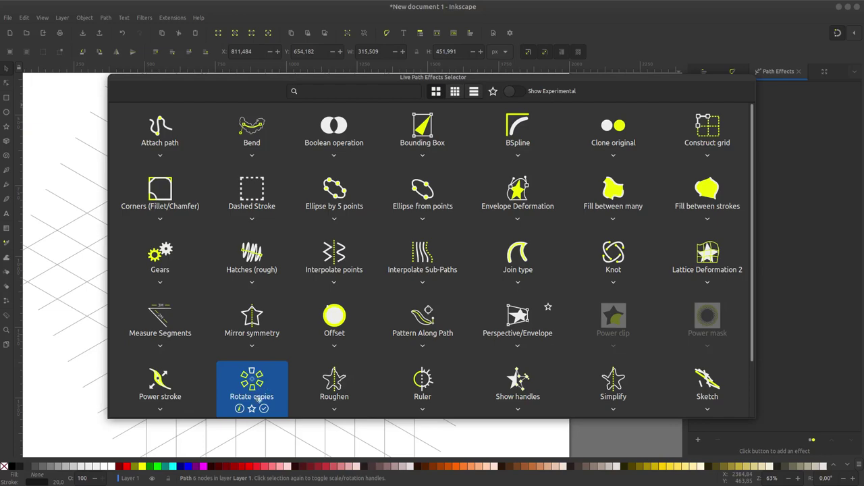
left_click(264, 409)
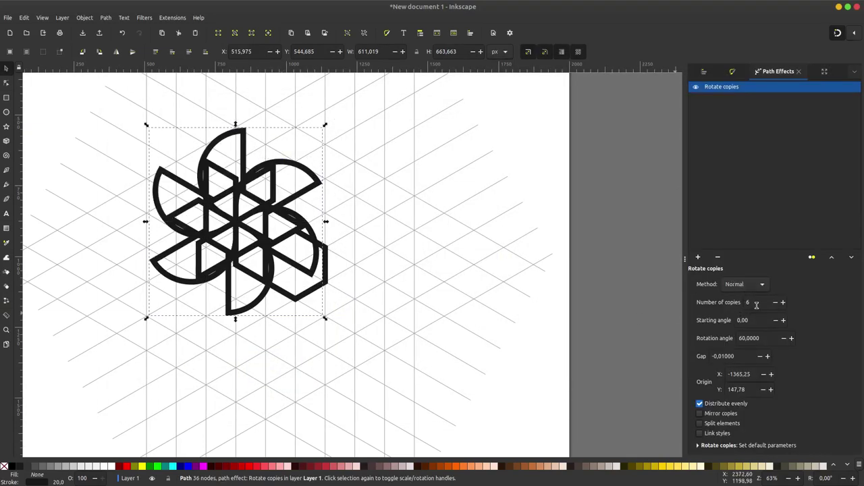
Snap the rotation origin to the shared centre so the 6 copies interlock into a knot
left_click(6, 84)
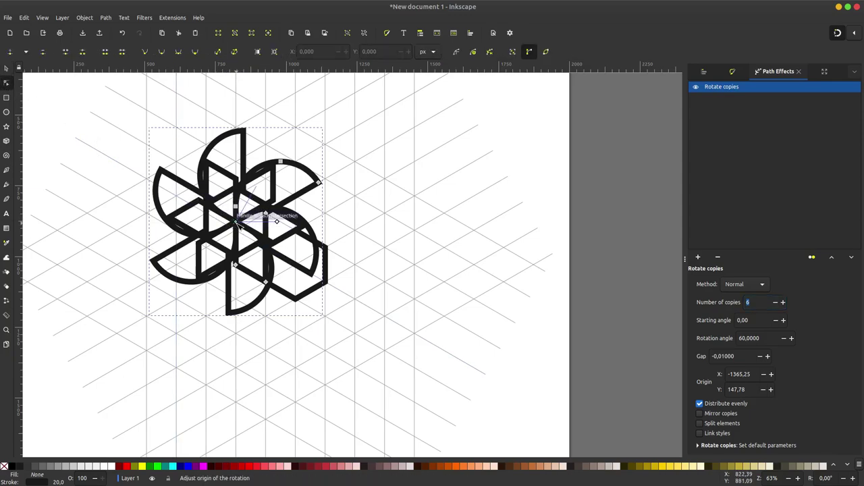
mouse_move(251, 223)
left_mouse_down()
mouse_move(251, 238)
mouse_move(351, 246)
mouse_move(301, 270)
left_mouse_up()
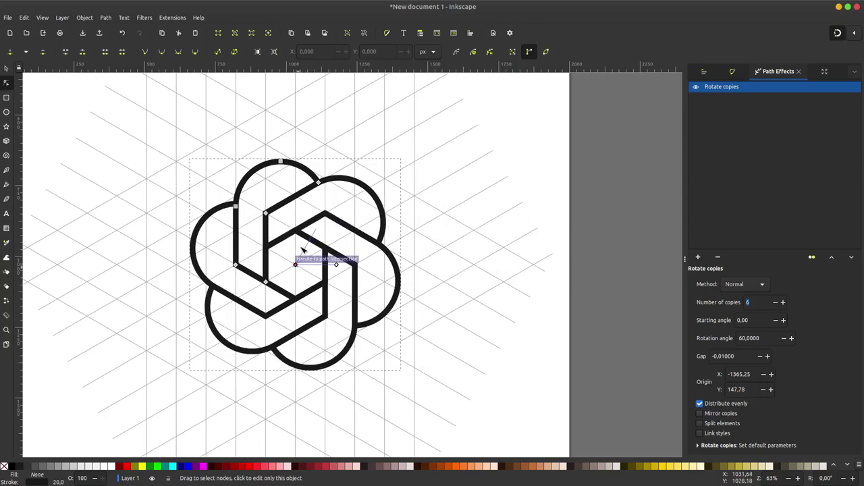
left_click_drag(301, 270, 295, 265)
key("s")
key("Escape")
Select the knot logo and move it off the page to the right
key("5")
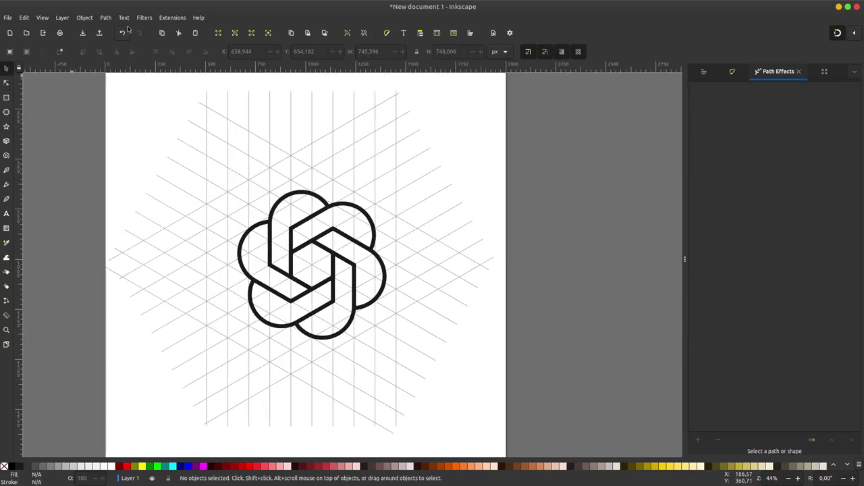
scroll(466, 182, "right", 3)
scroll(455, 156, "down", 1)
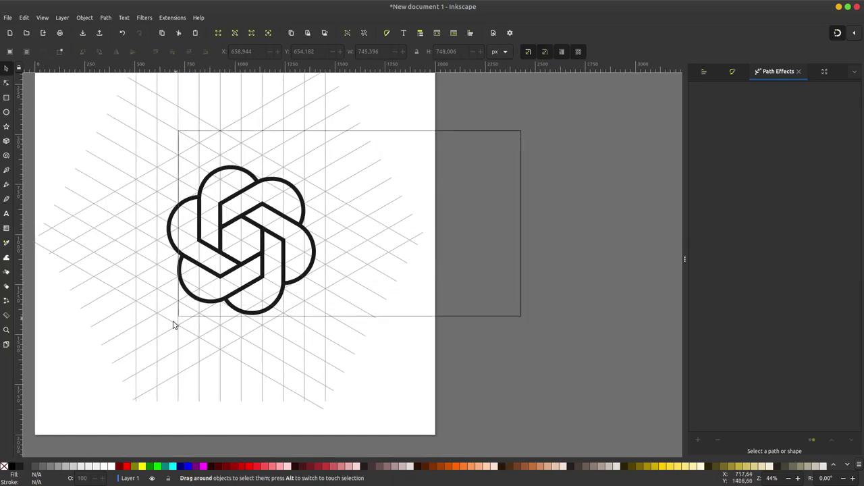
left_click_drag(520, 130, 172, 336)
left_click_drag(526, 124, 143, 338)
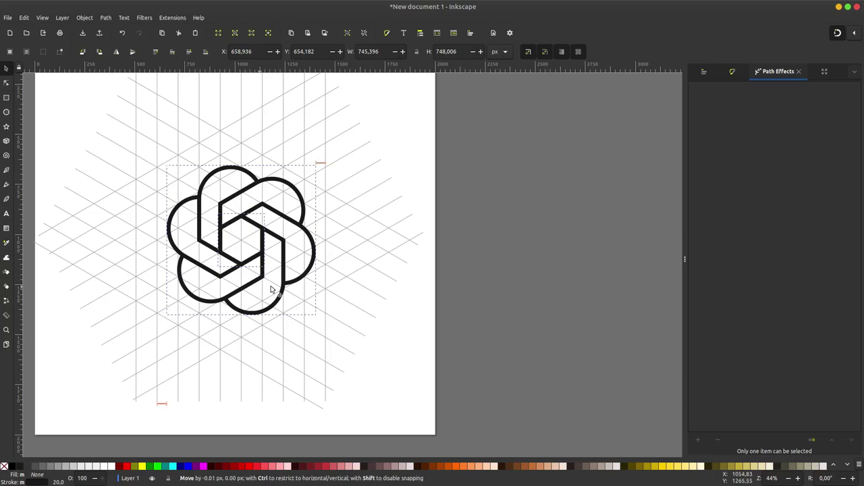
left_click_drag(276, 289, 549, 263)
Select all the construction grid lines and delete them
scroll(478, 180, "left", 1)
key("minus")
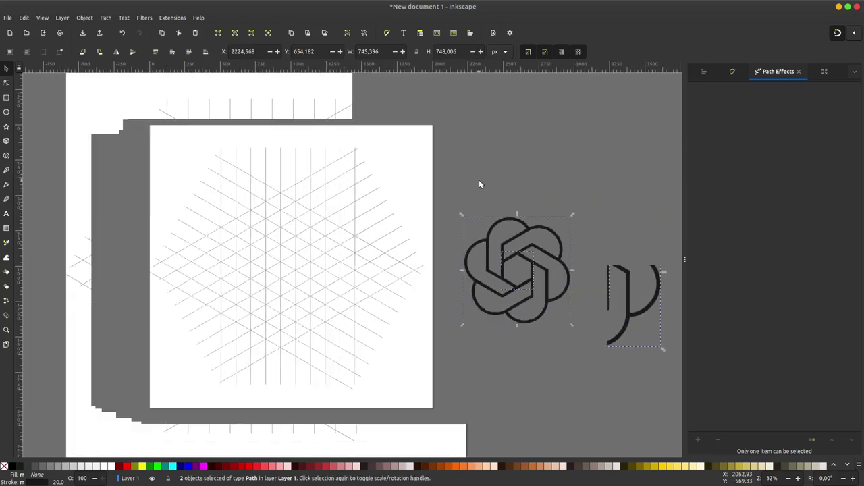
left_click_drag(457, 104, 143, 361)
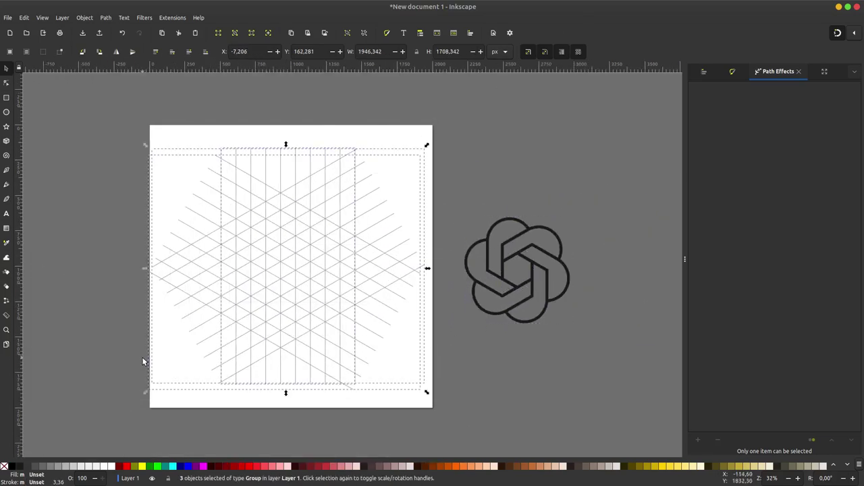
key("Delete")
Move the knot logo back to the centre of the empty white page
left_click(513, 271)
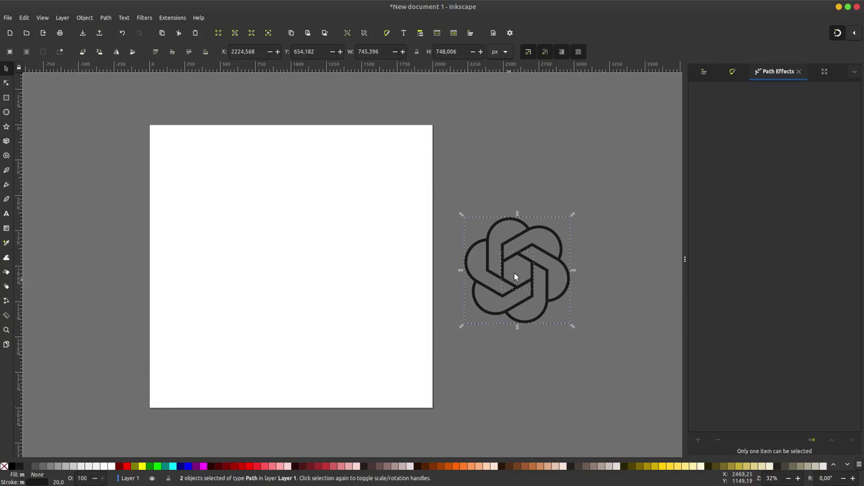
left_click(513, 268)
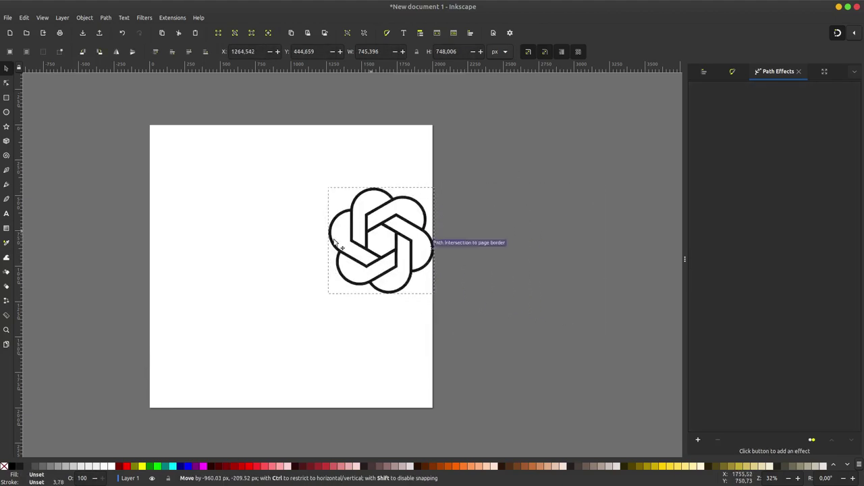
left_click_drag(533, 265, 303, 253)
left_click(392, 251)
scroll(287, 259, "up", 1, "ctrl")
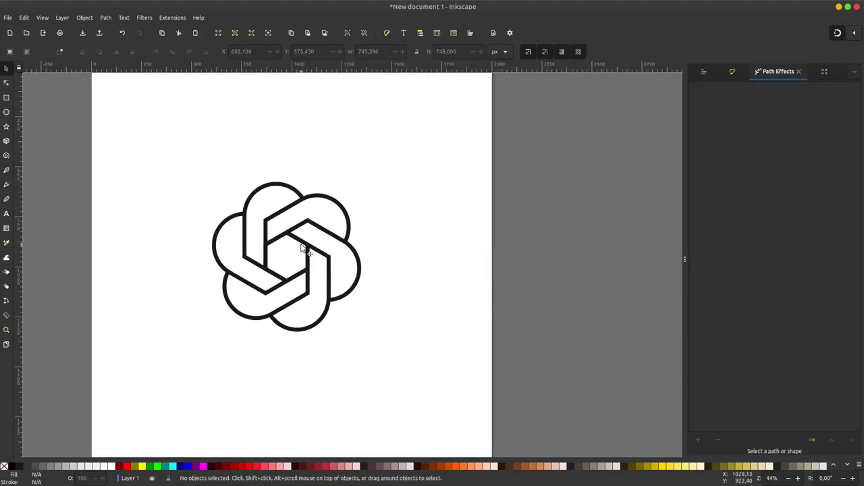